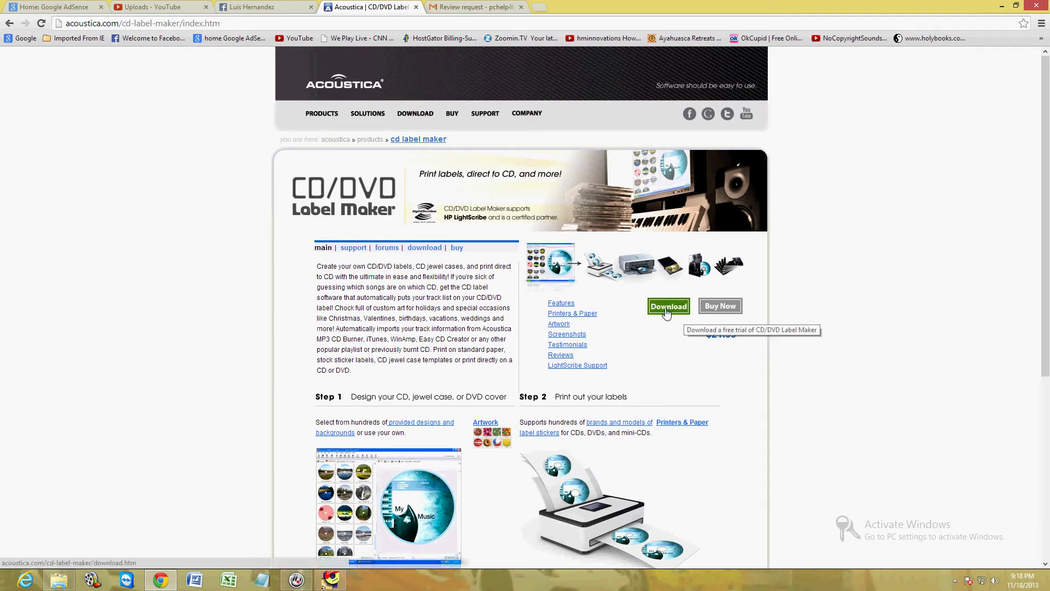
- Switch from Chrome to the already open CD/DVD Label Maker window
left_click(331, 580)
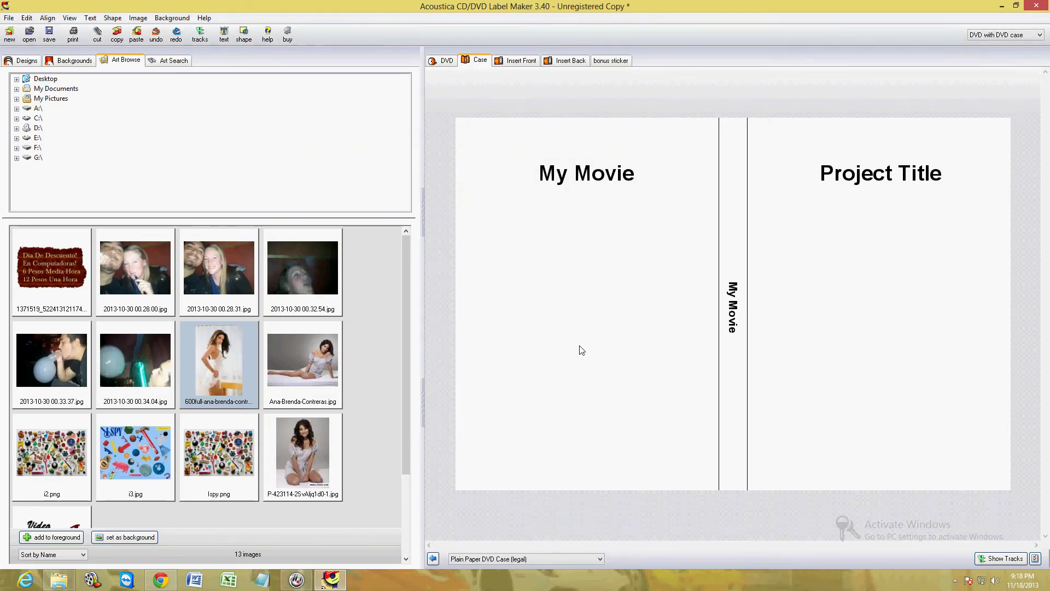
- Start a new 'DVD with DVD case' label and discard the old project unsaved
left_click(9, 18)
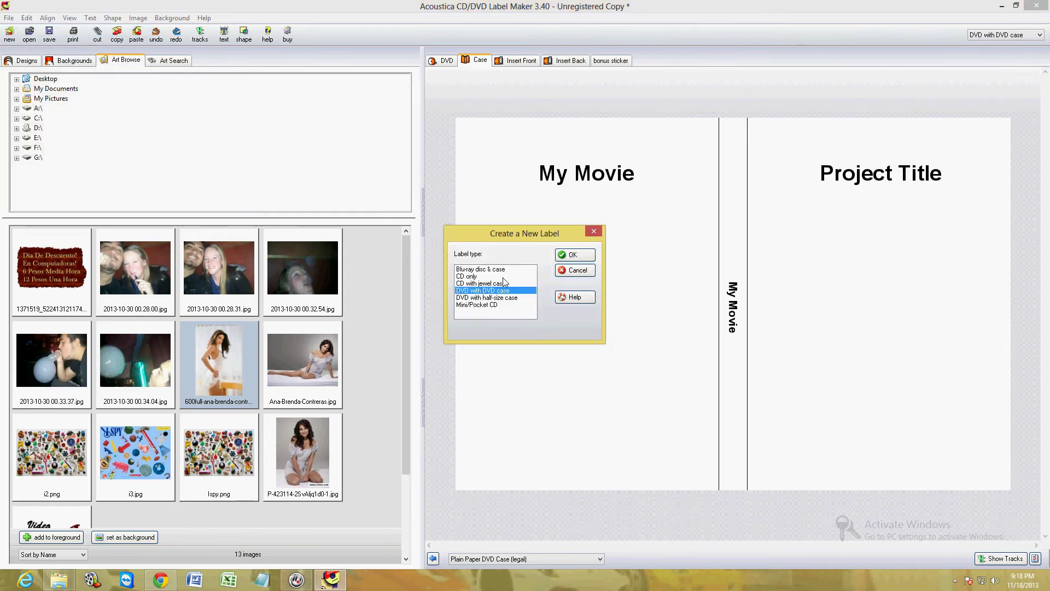
left_click(496, 298)
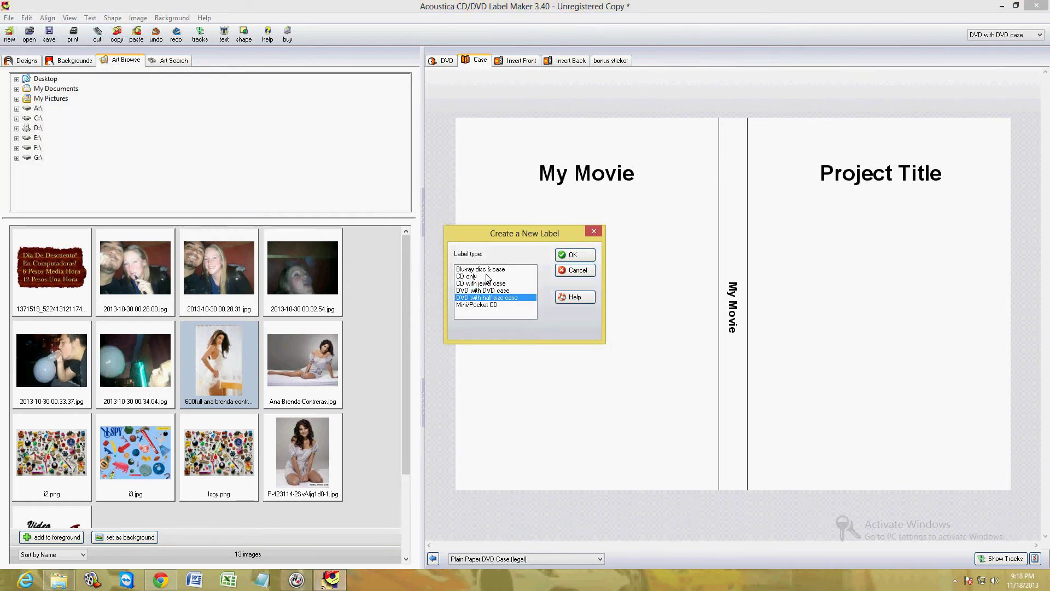
left_click(485, 276)
left_click(518, 292)
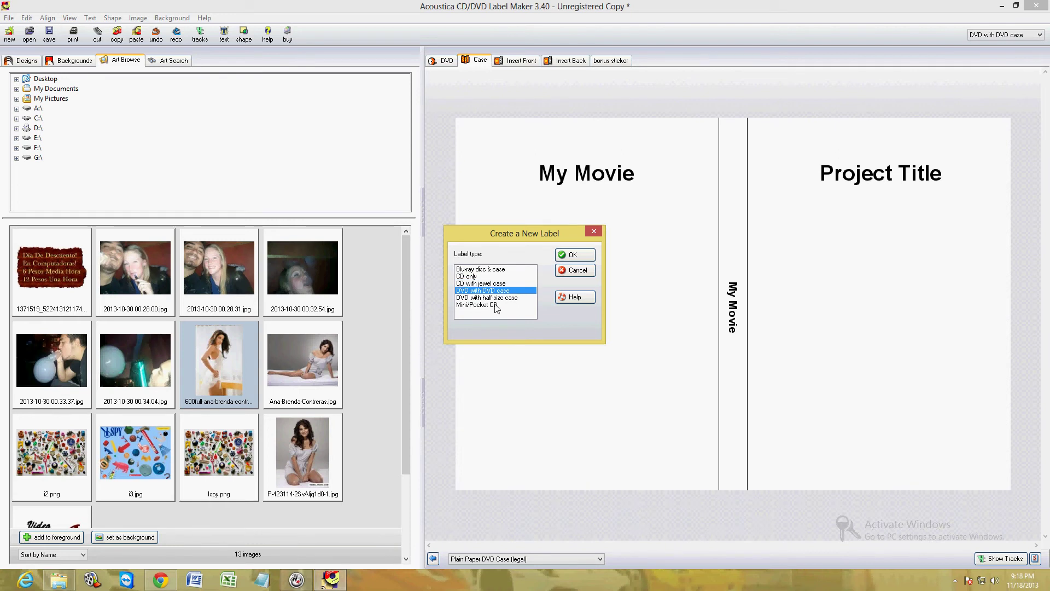
left_click(497, 305)
left_click(491, 291)
left_click(570, 256)
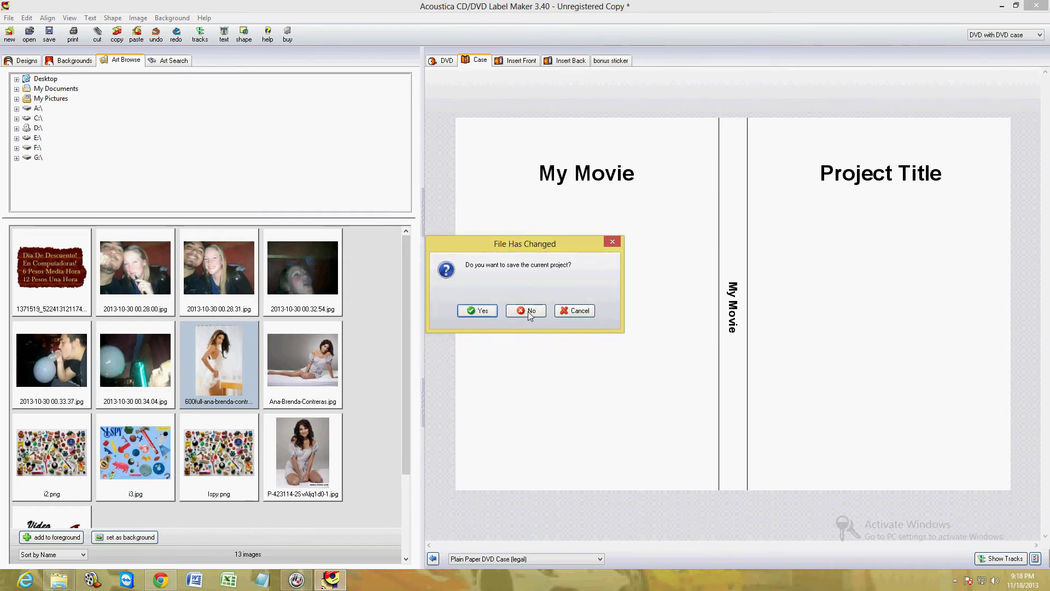
left_click(529, 312)
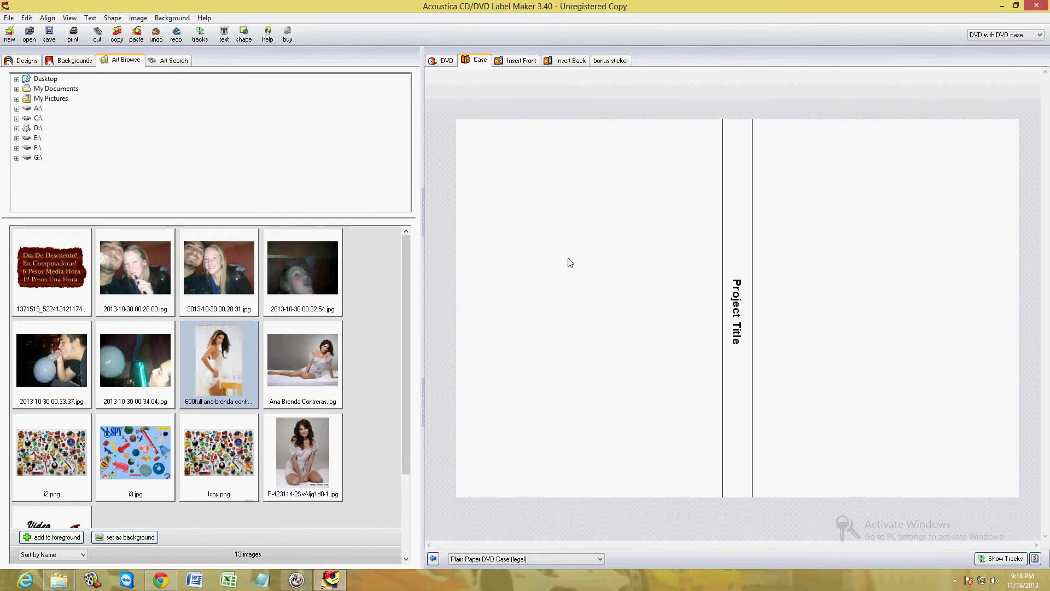
left_click(34, 62)
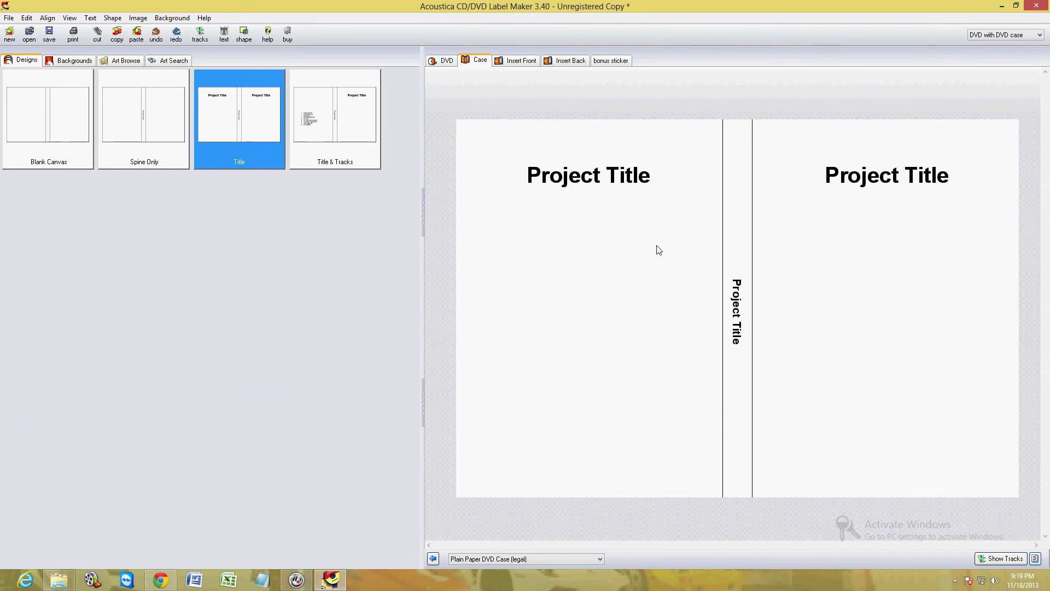
- Apply the Title design and replace the left panel's Project Title with 'My Movie'
left_click(341, 136)
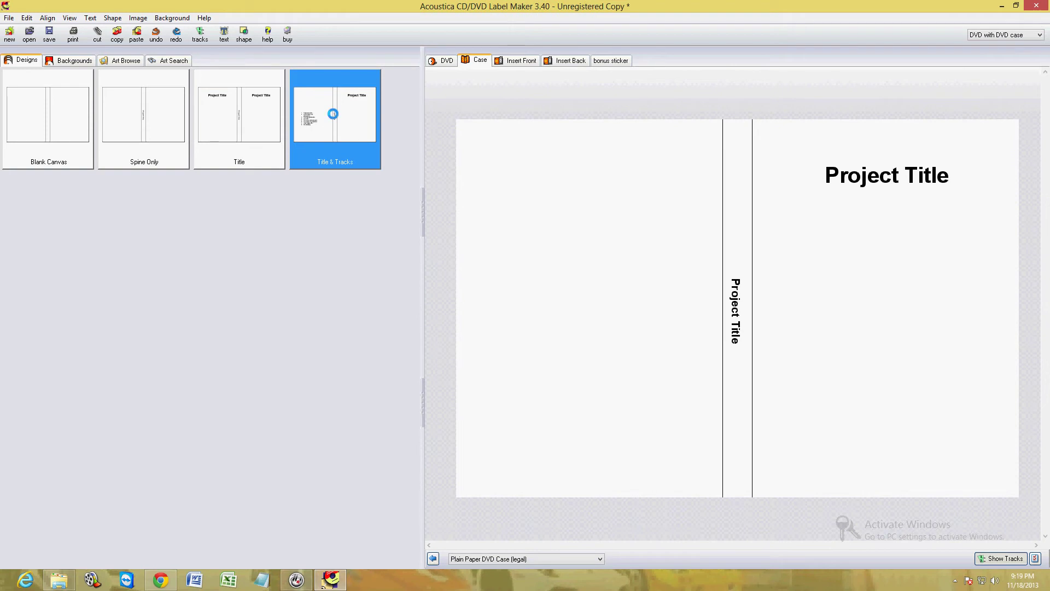
left_click(243, 121)
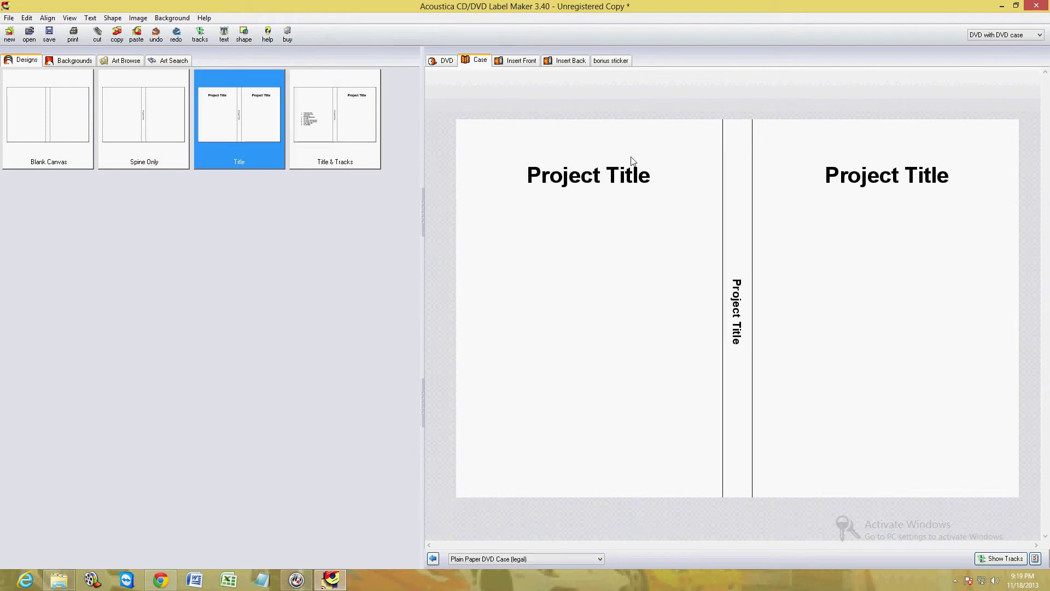
left_click(626, 246)
left_click(621, 176)
left_click_drag(657, 170, 526, 169)
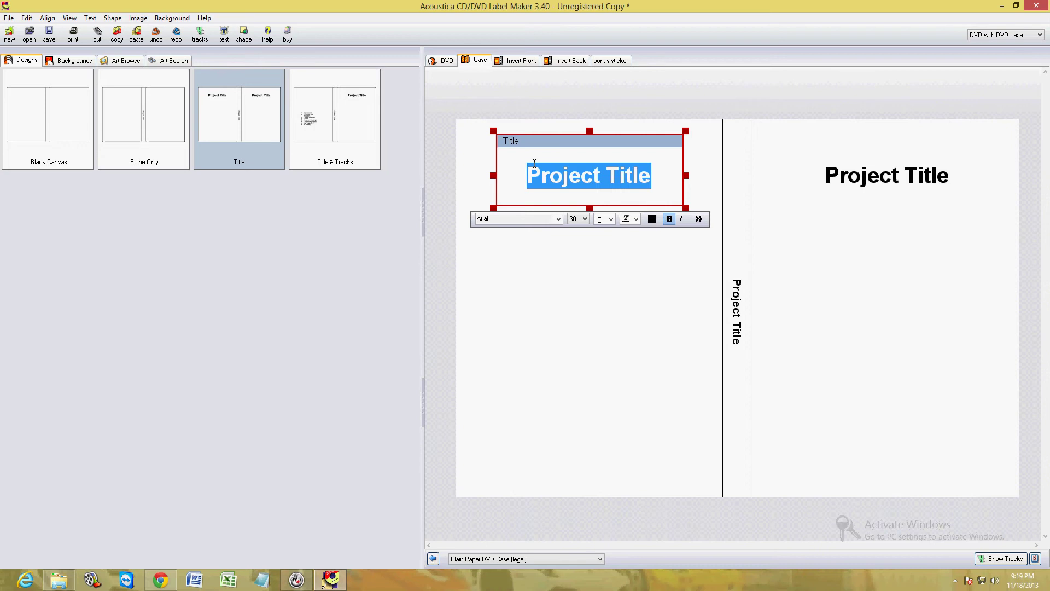
type("My Movie")
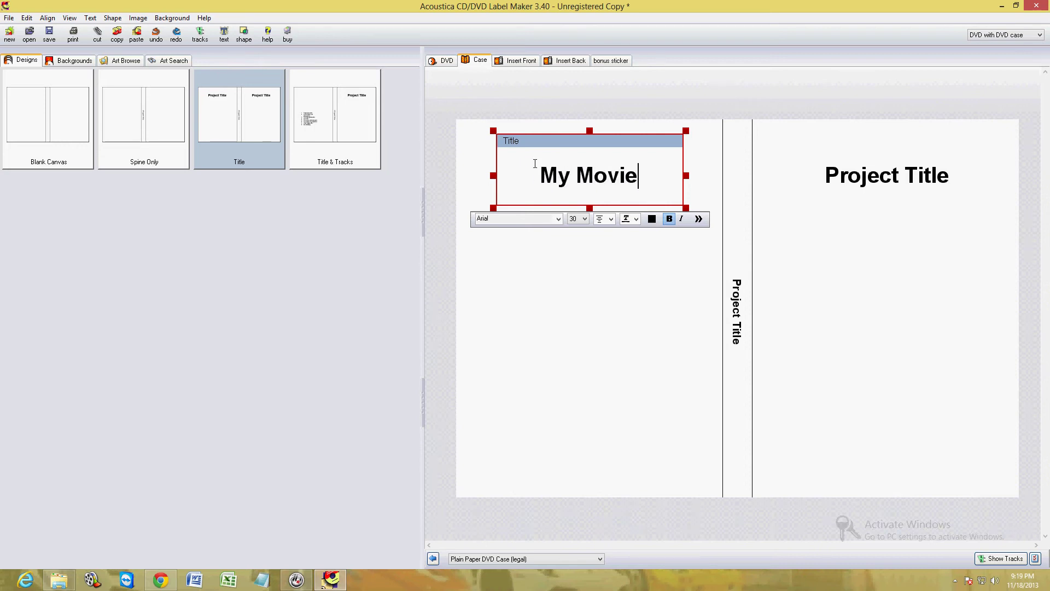
left_click(645, 336)
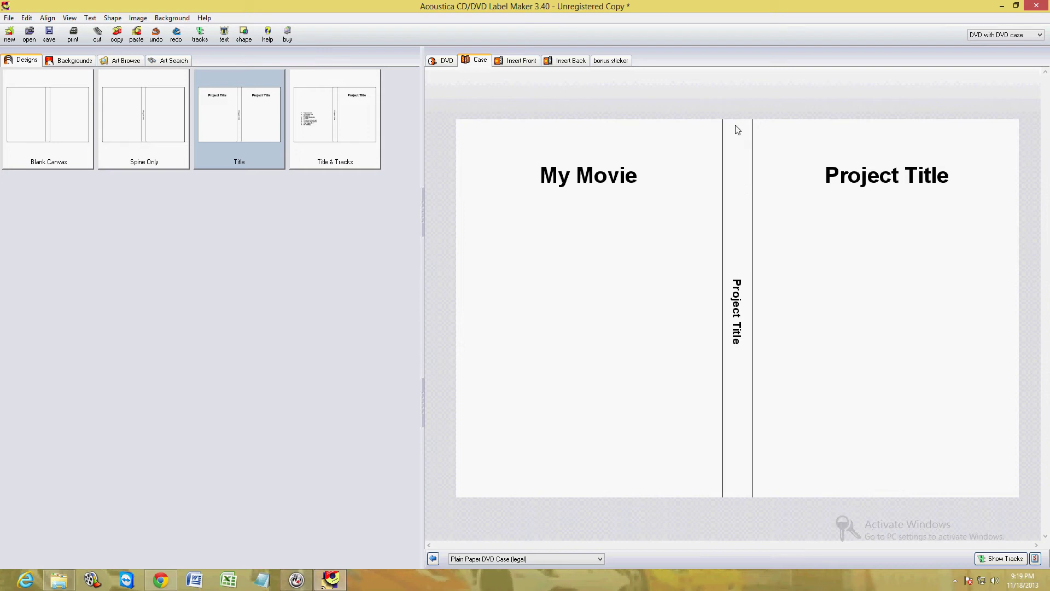
- Replace the spine's Project Title with 'My Movie' through Text Properties
double_click(737, 324)
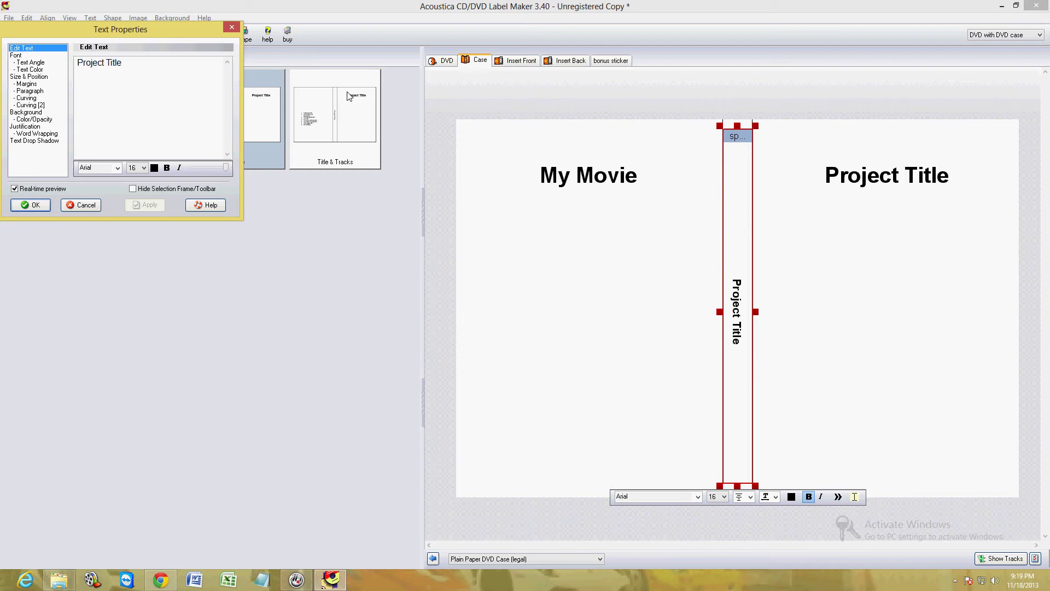
left_click_drag(157, 72, 77, 72)
type("My")
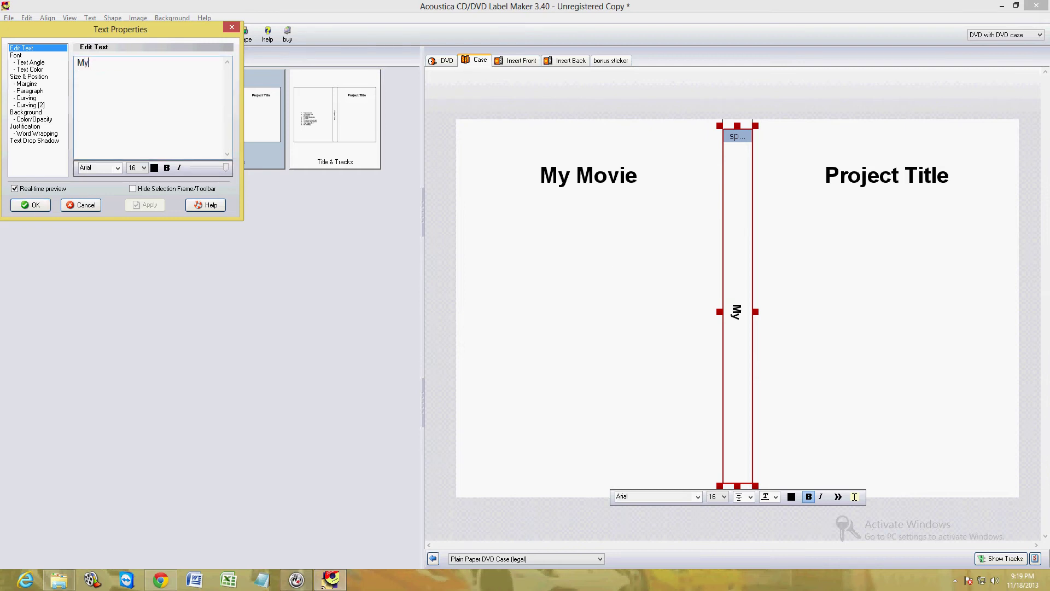
type(" Movie")
left_click(40, 207)
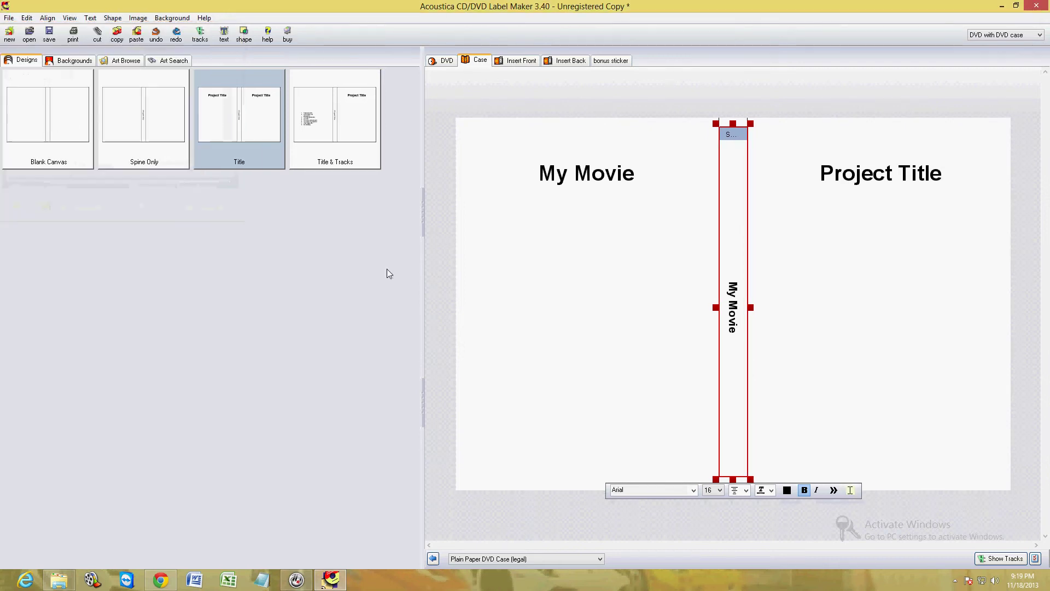
double_click(733, 306)
left_click(225, 24)
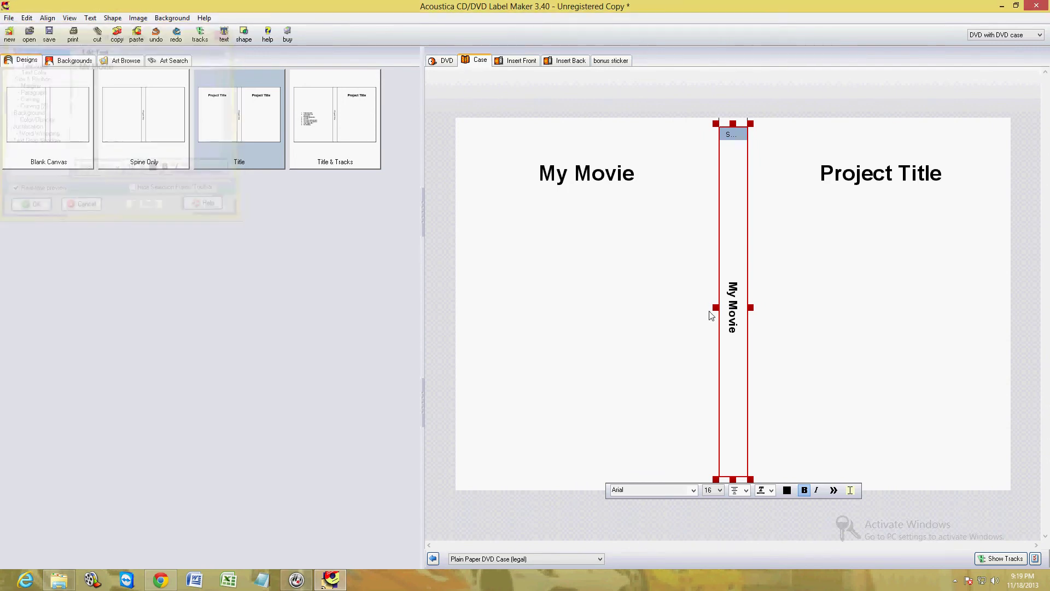
left_click(680, 293)
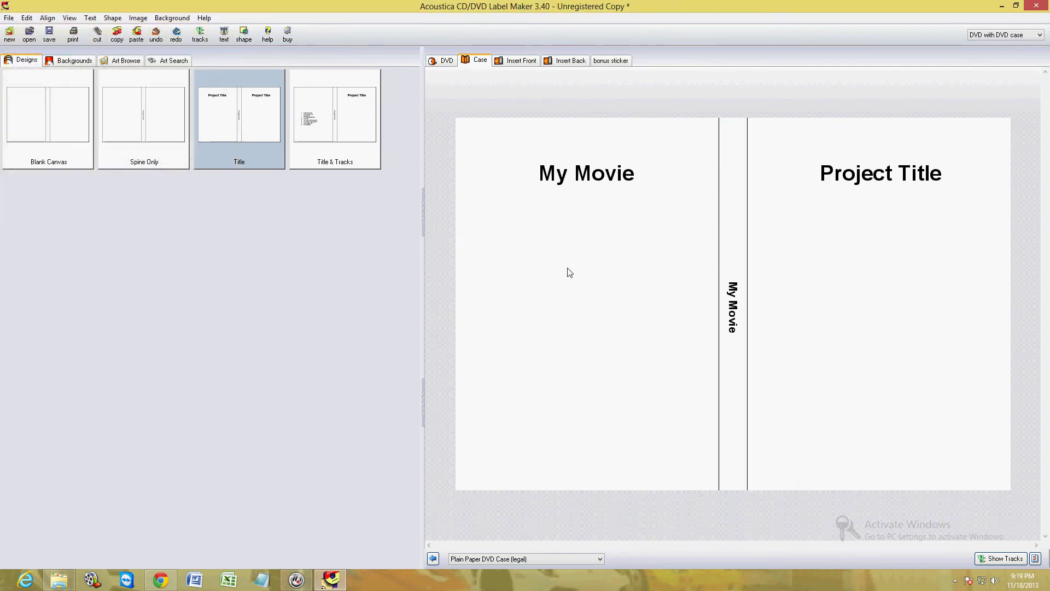
- Place the 600full model photo under 'My Movie' and enlarge it to fill the cover
left_click(122, 62)
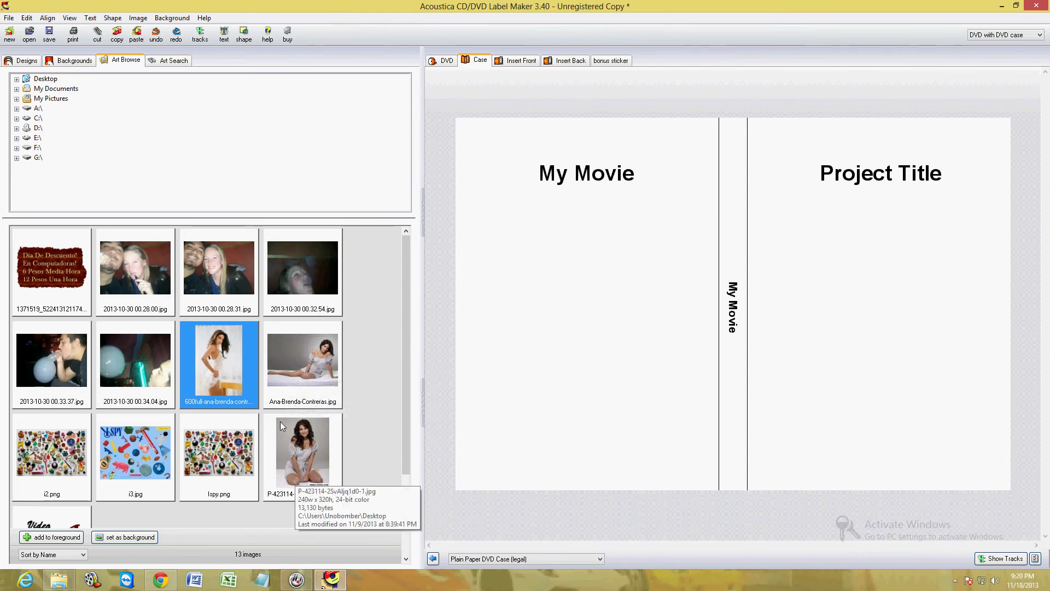
mouse_move(218, 361)
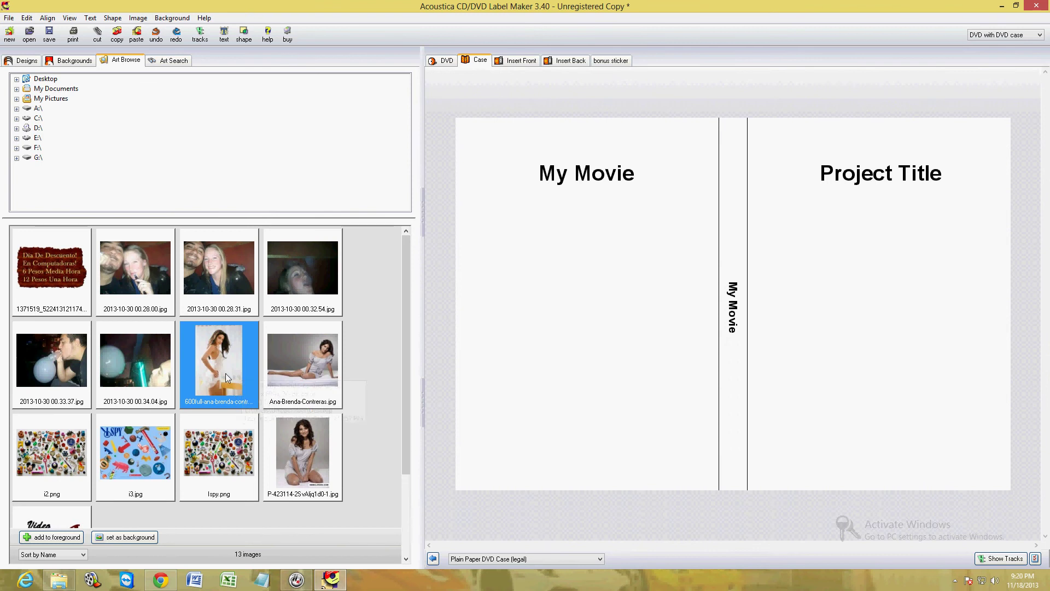
left_click_drag(221, 368, 538, 237)
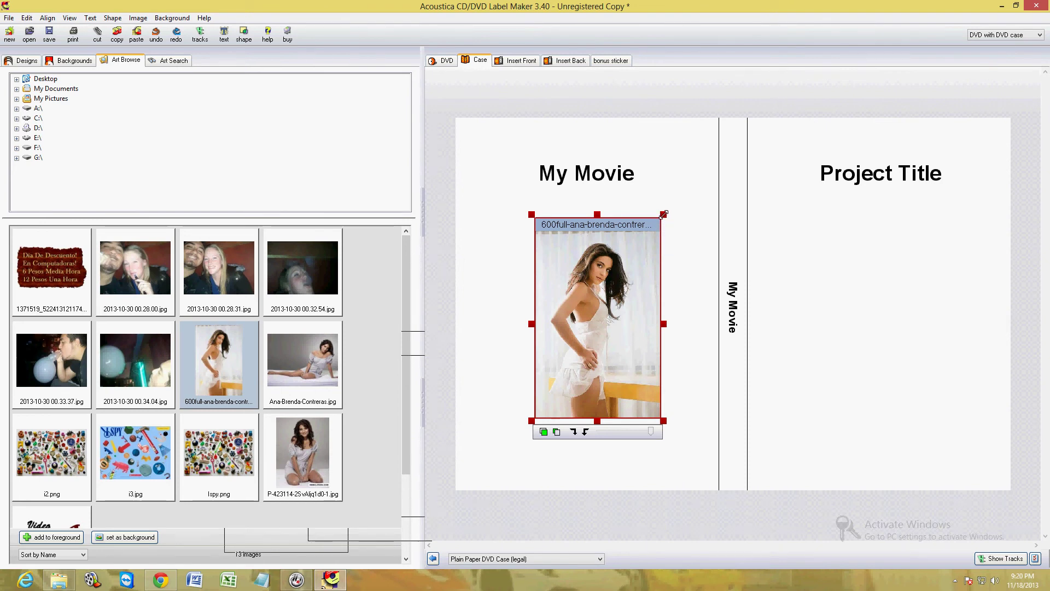
mouse_move(664, 214)
left_mouse_down()
mouse_move(708, 198)
mouse_move(703, 153)
mouse_move(637, 237)
left_mouse_up()
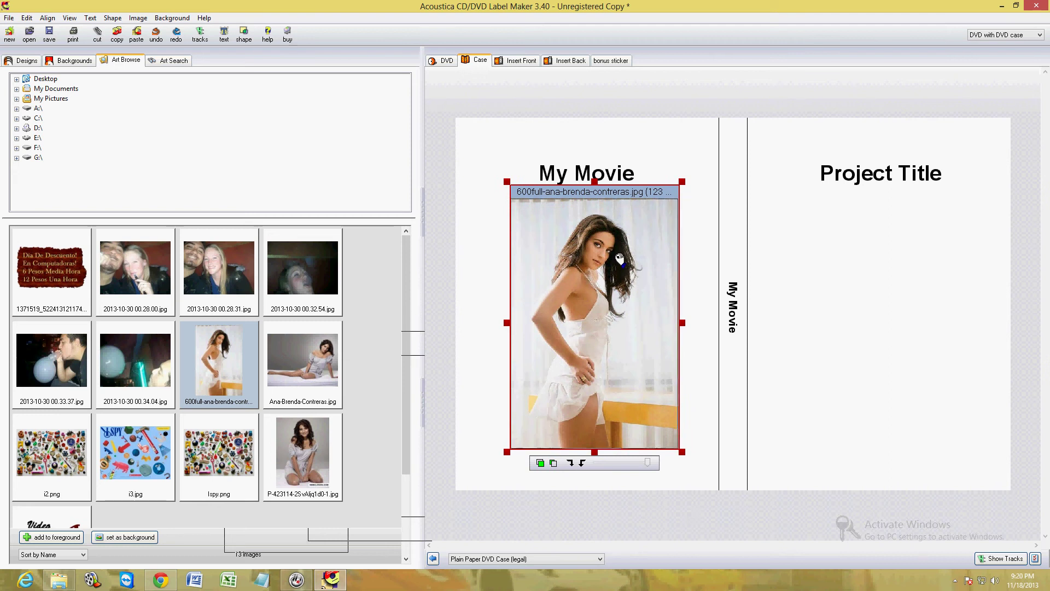
left_click_drag(503, 462, 481, 488)
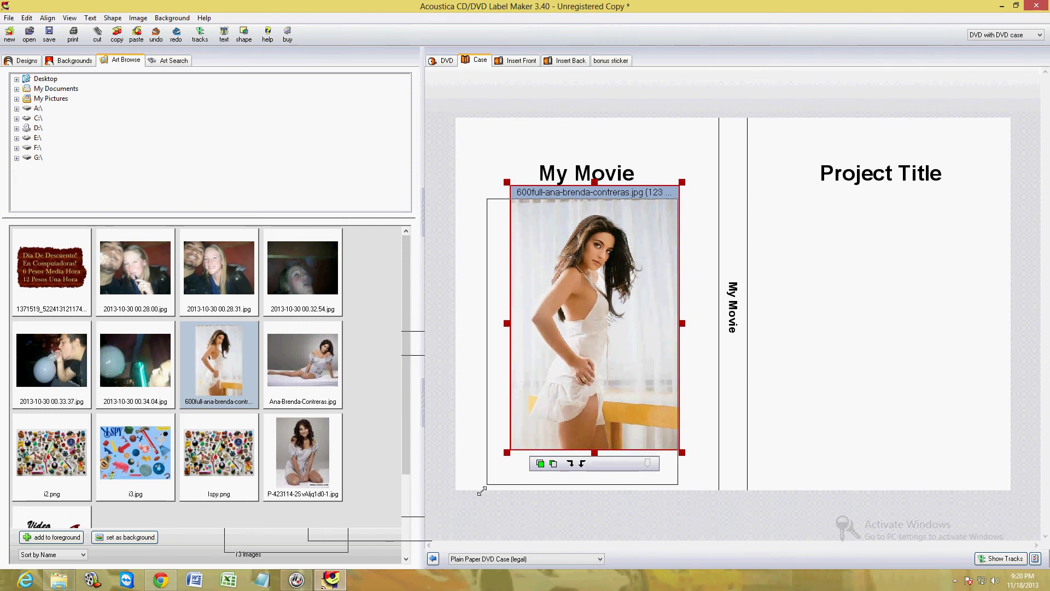
left_click_drag(628, 350, 631, 340)
left_click(664, 124)
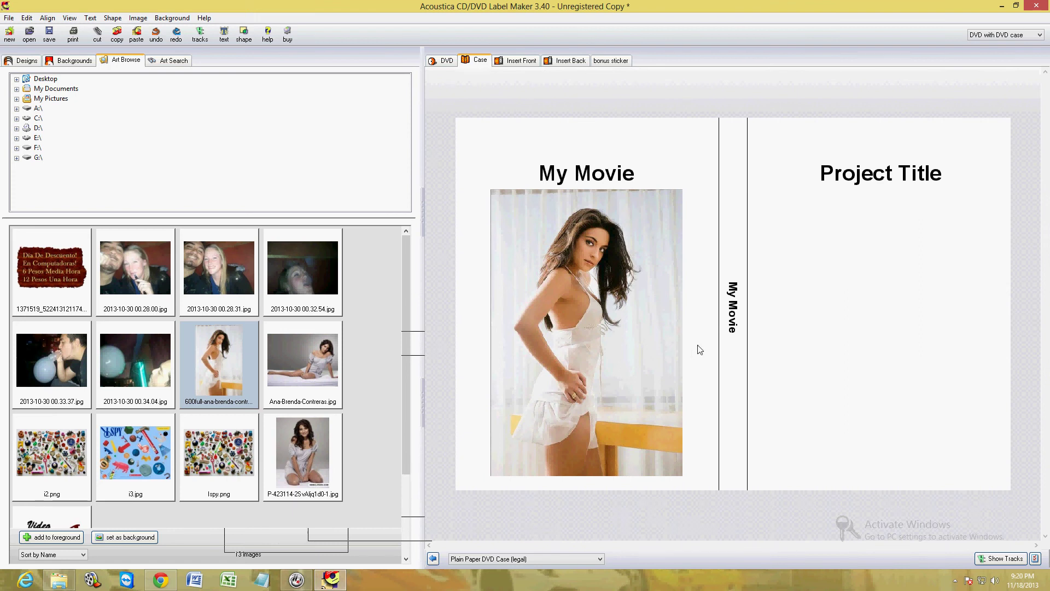
- Replace the right cover's Project Title with 'My Movie', correcting the typos
left_click(881, 174)
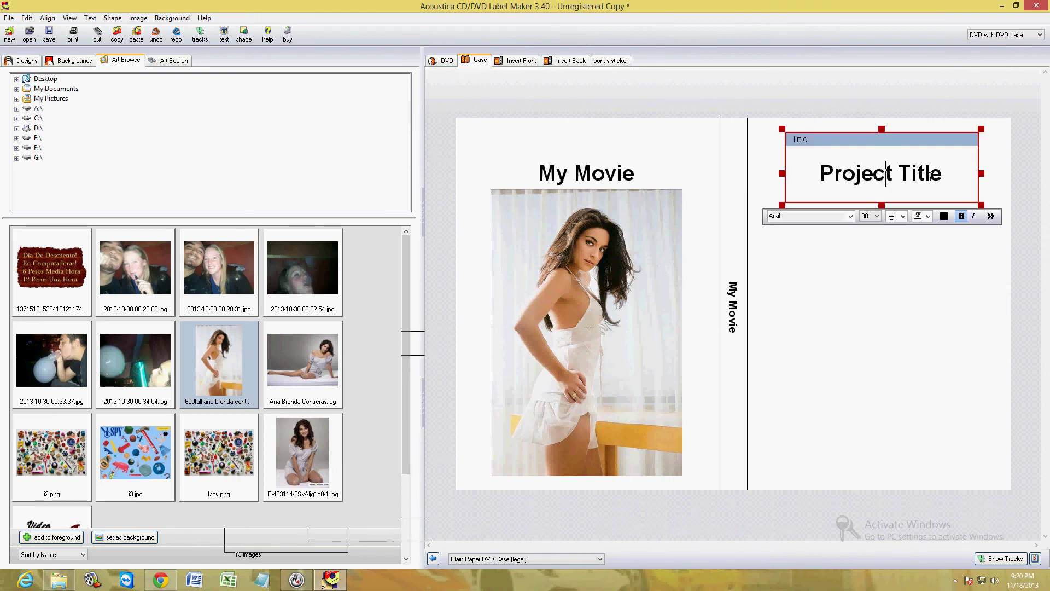
left_click_drag(941, 174, 818, 168)
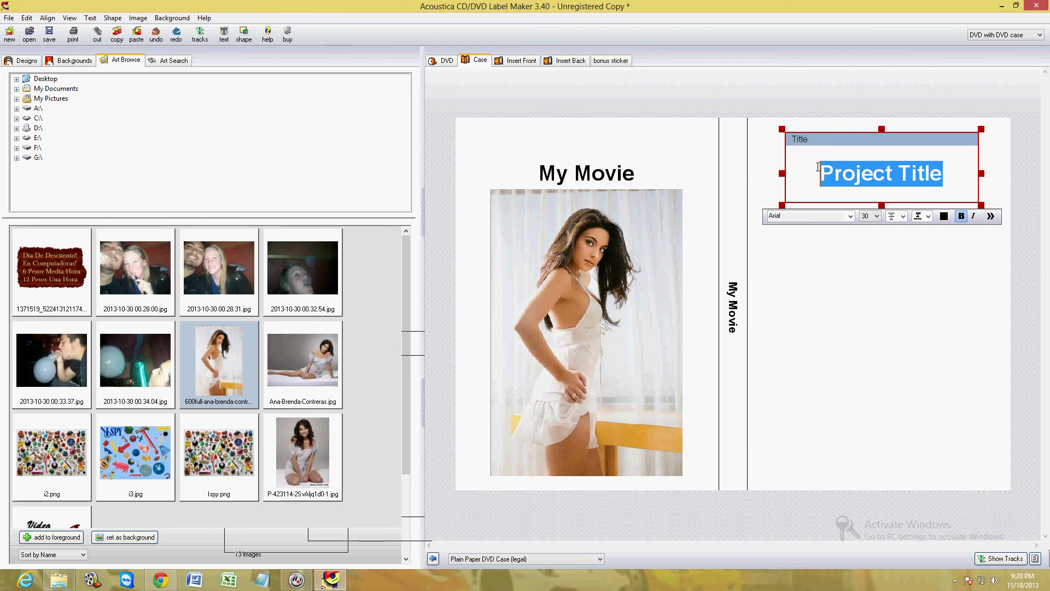
type("My ovie")
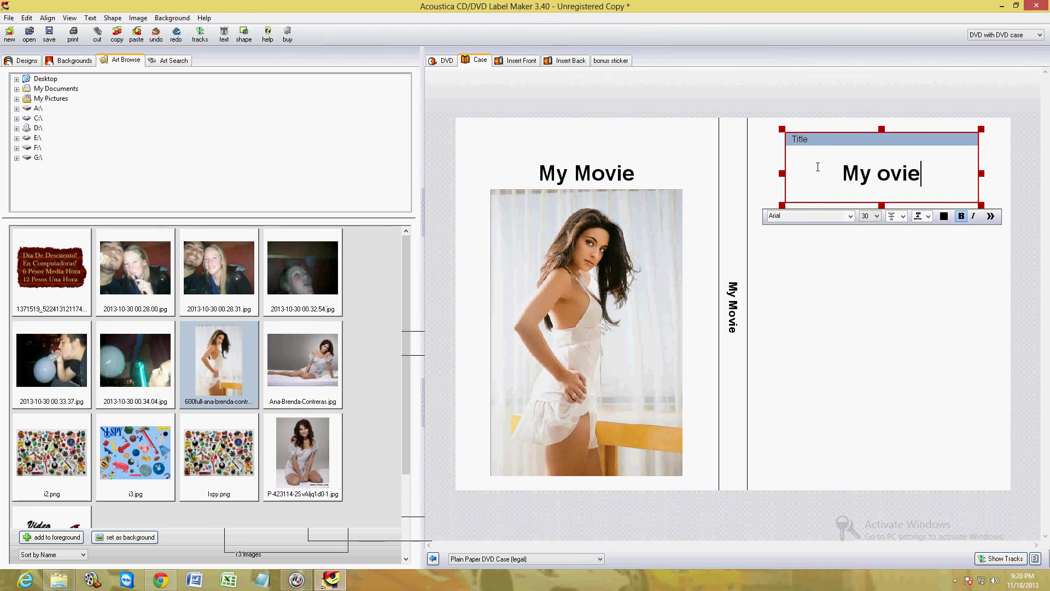
key("BackSpace")
key("BackSpace")
key("BackSpace")
key("BackSpace")
type("MNo")
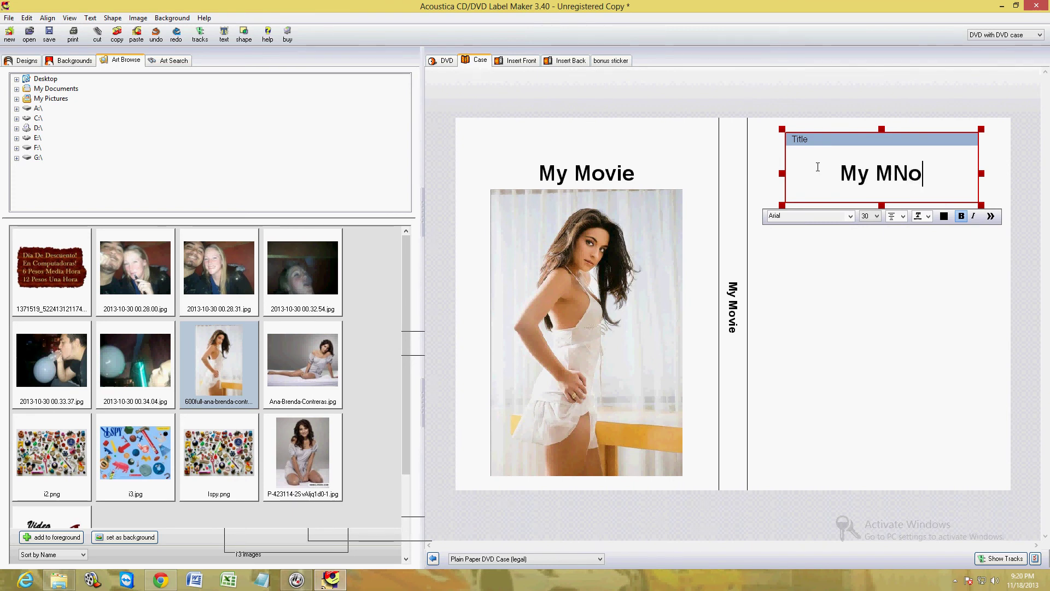
type("vie")
key("BackSpace")
key("BackSpace")
key("BackSpace")
key("BackSpace")
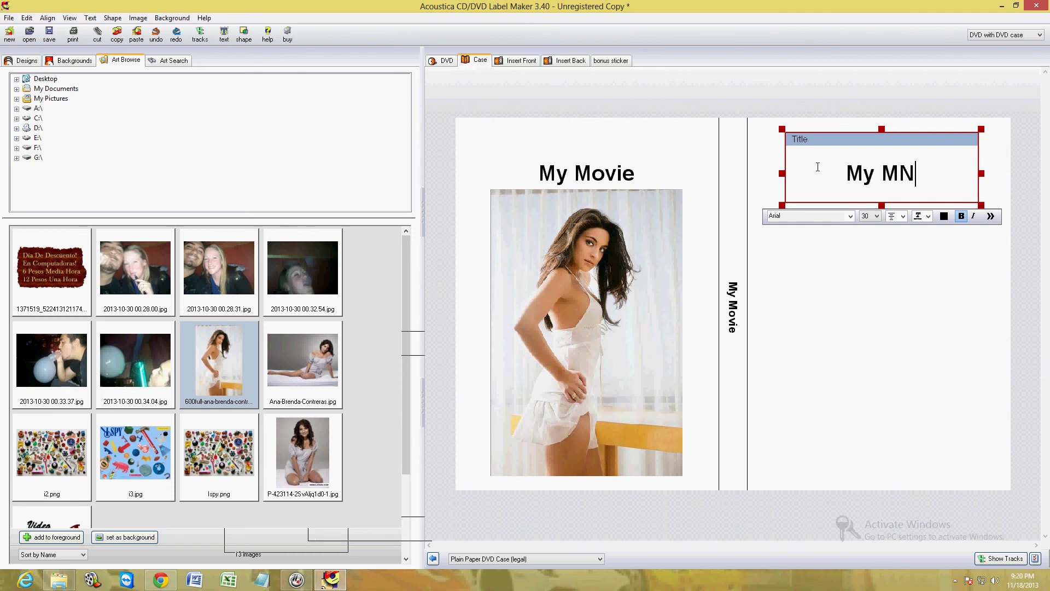
key("BackSpace")
type("ovie")
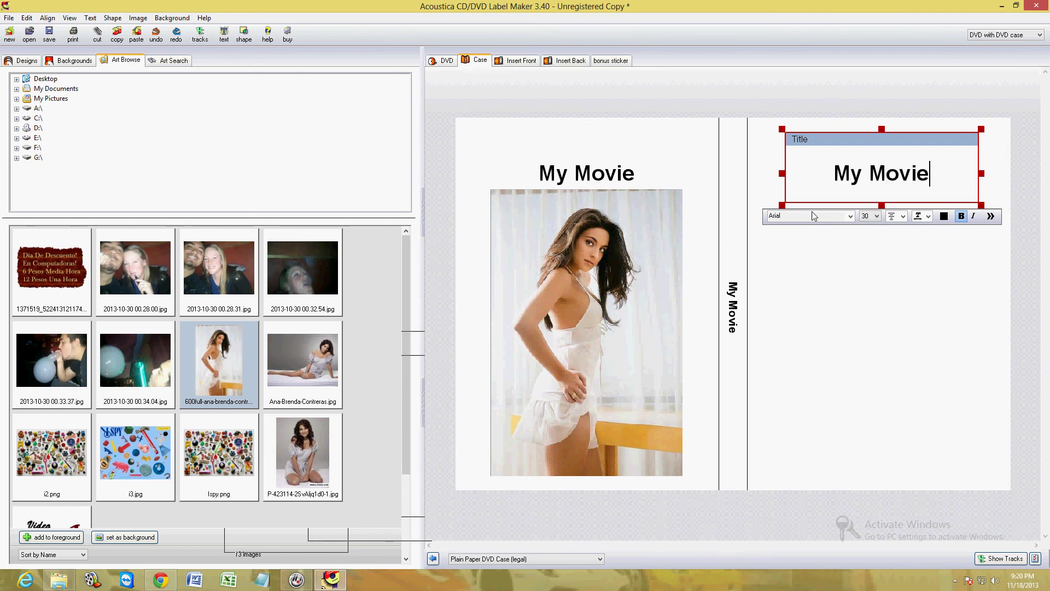
left_click(901, 310)
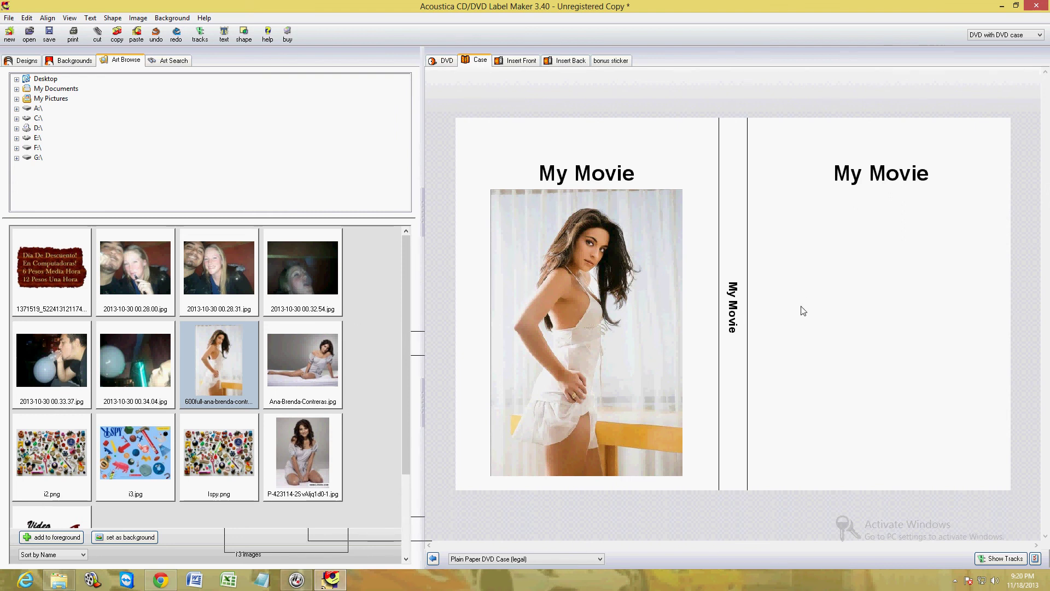
left_click(14, 20)
left_click(26, 127)
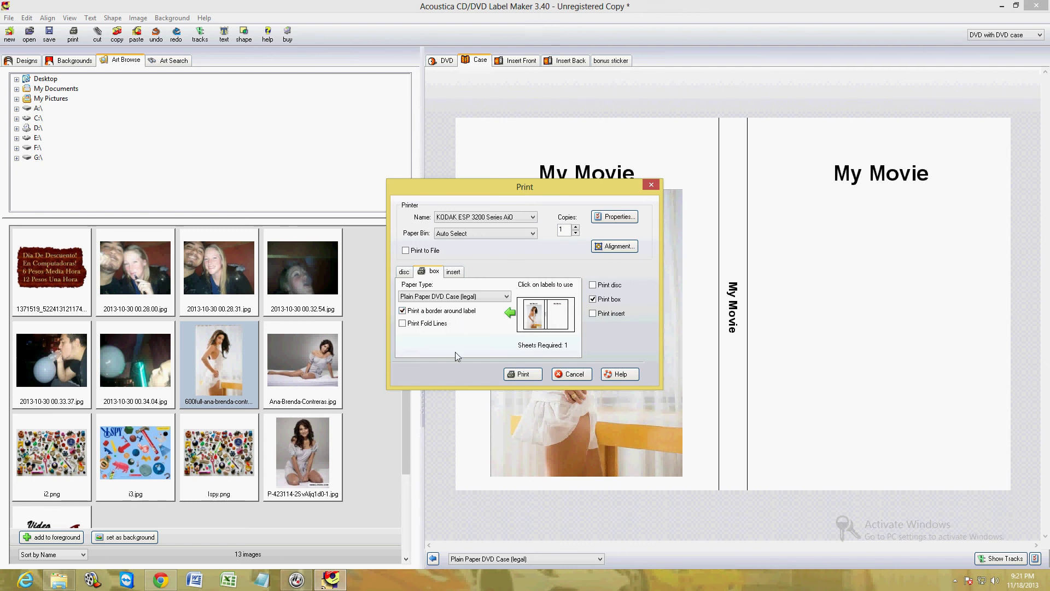
left_click(443, 316)
left_click(428, 326)
left_click(652, 185)
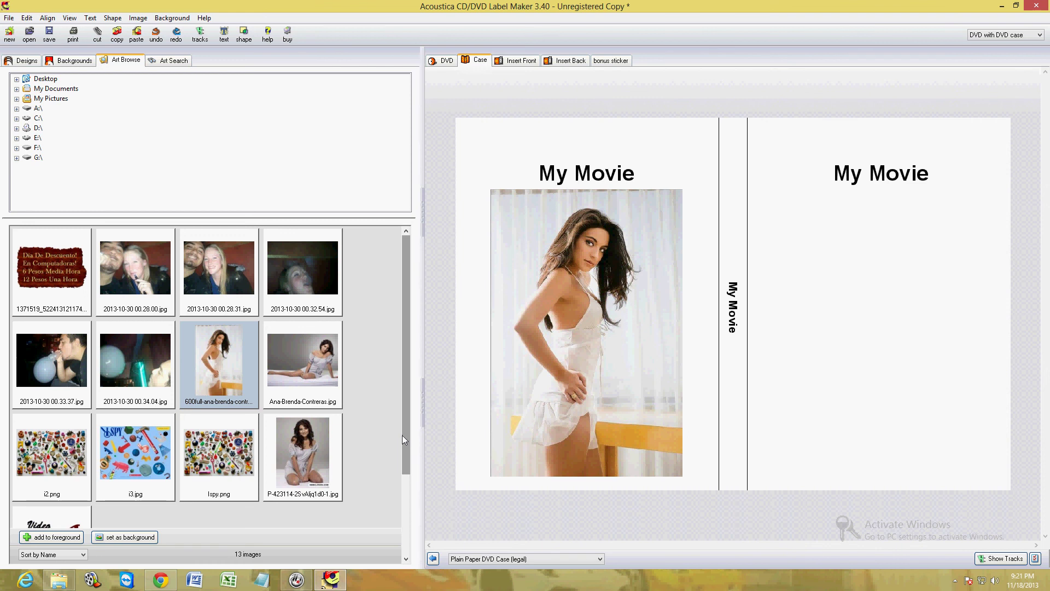
- Check the $21.95 price on the Label Maker webpage, then return to the design
left_click(162, 580)
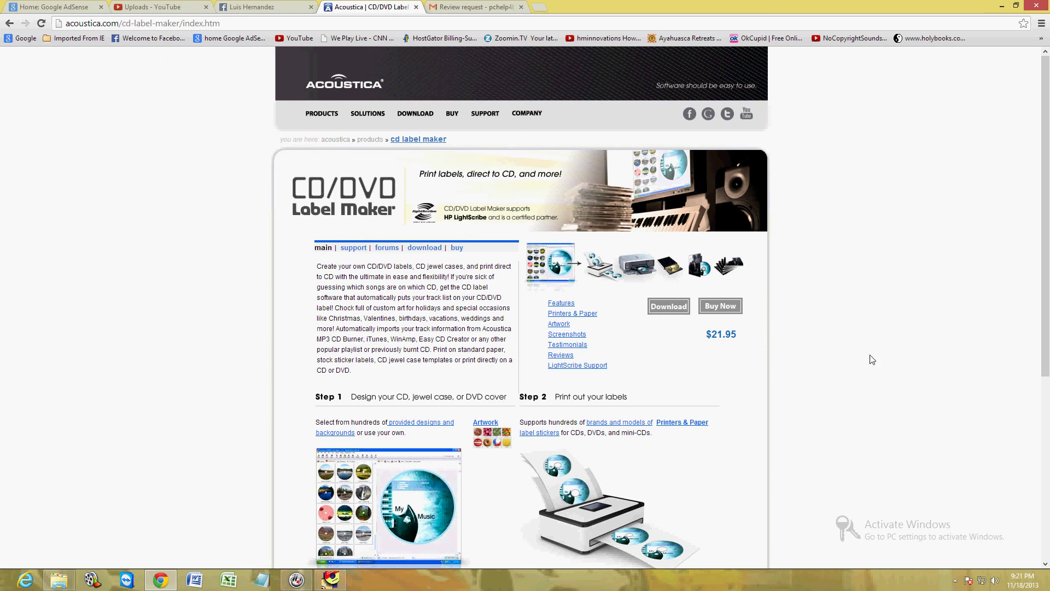
left_click_drag(706, 334, 741, 334)
left_click(803, 312)
left_click(330, 579)
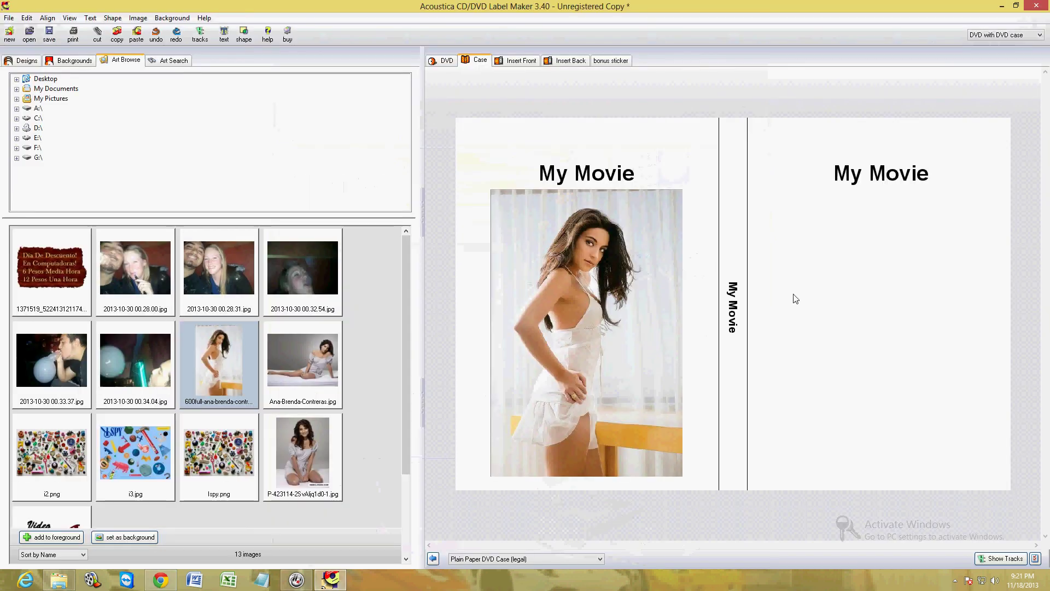